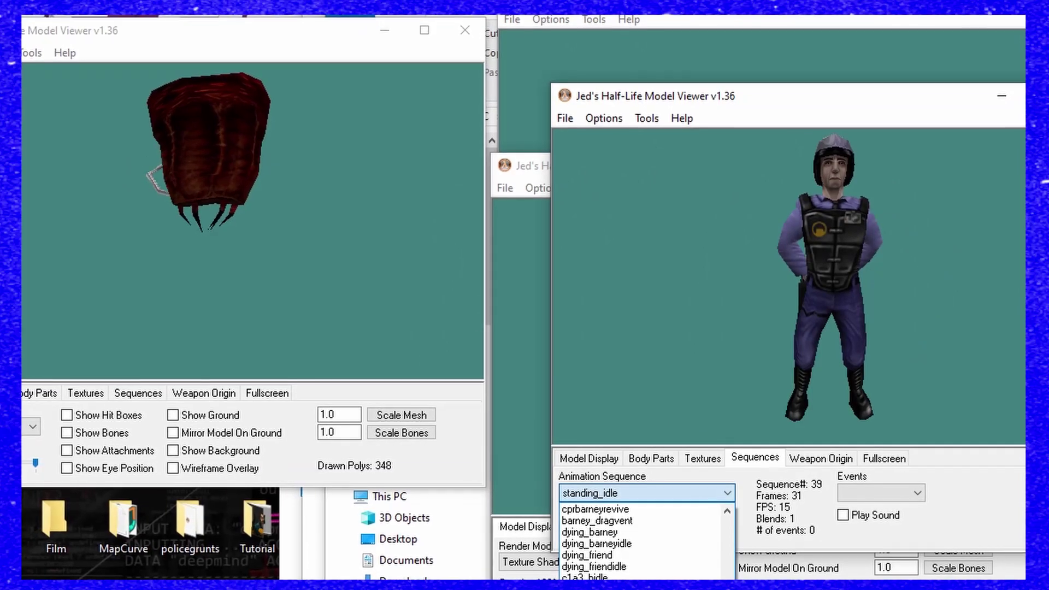
Scroll up the page shown after the Model Viewer 1.3.6 setup finishes
scroll(645, 540, "up", 4)
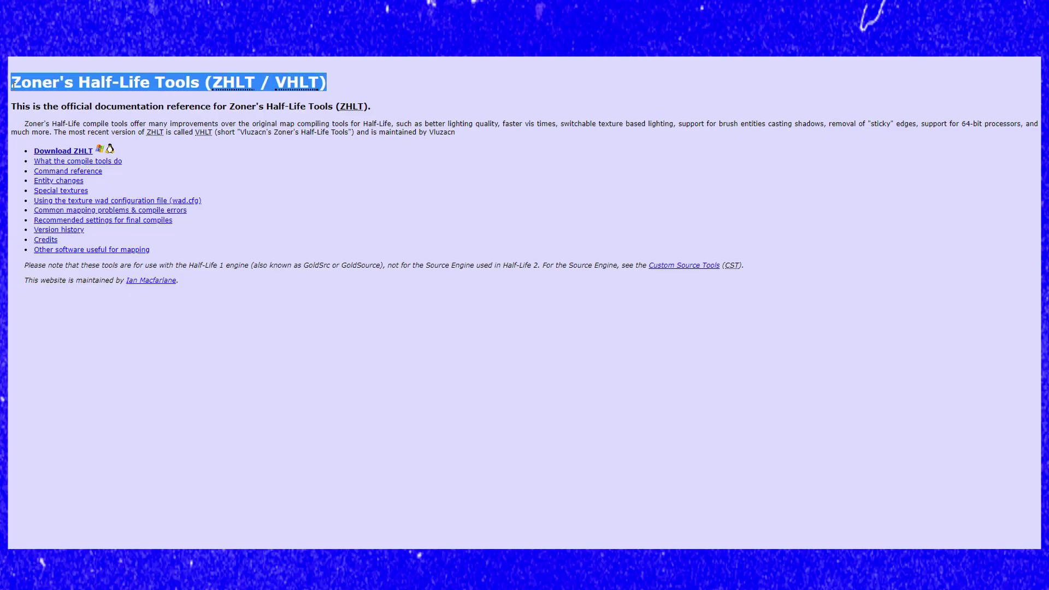
Highlight the ZHLT title and sticky-edges note, scroll the SDHLT page, and dismiss Steam's play options
left_click(650, 163)
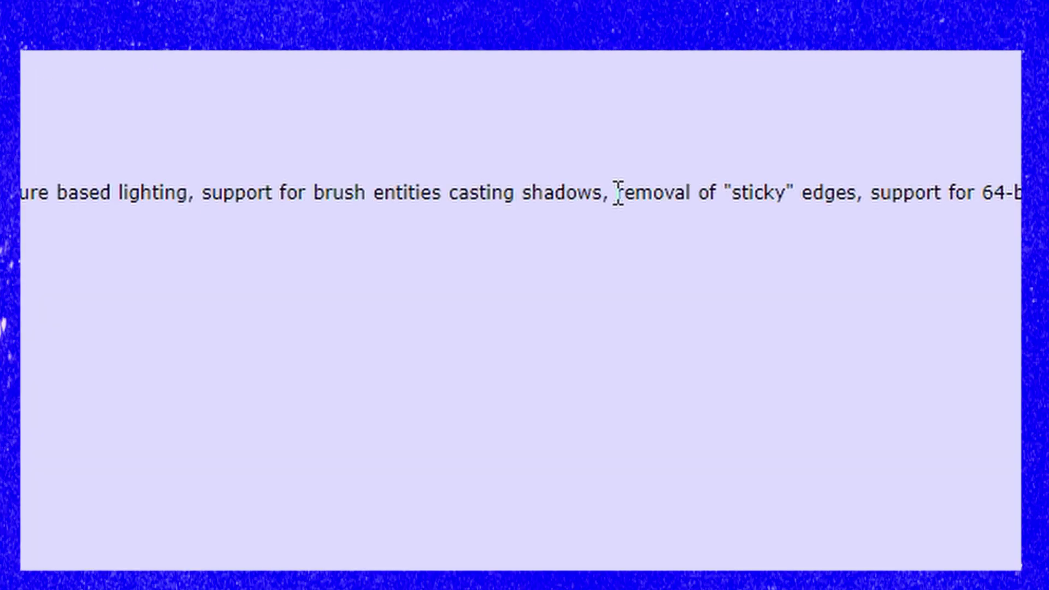
left_click_drag(828, 124, 917, 126)
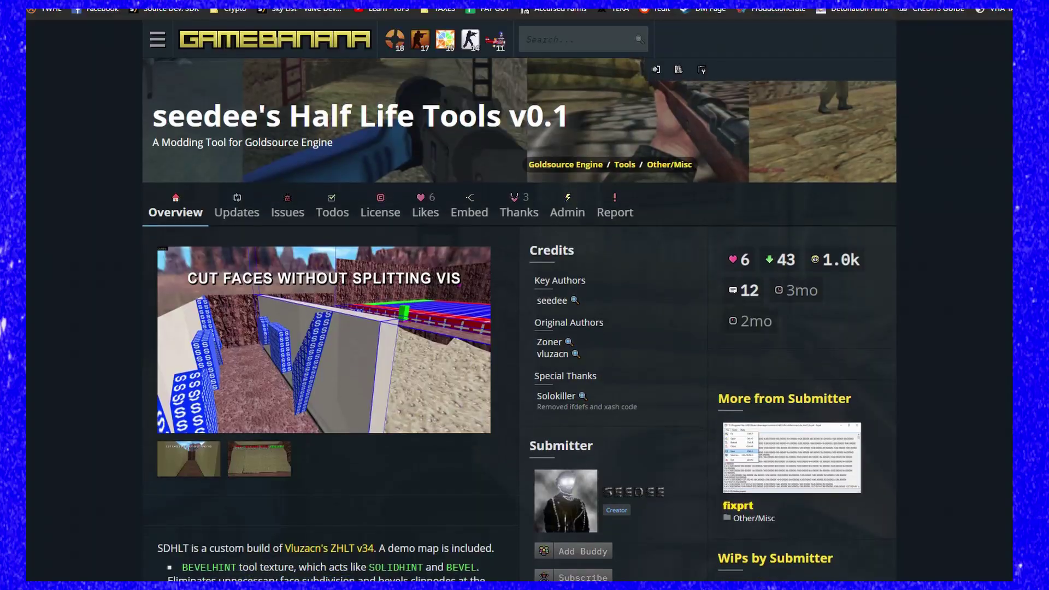
scroll(519, 322, "down", 3)
scroll(519, 323, "down", 3)
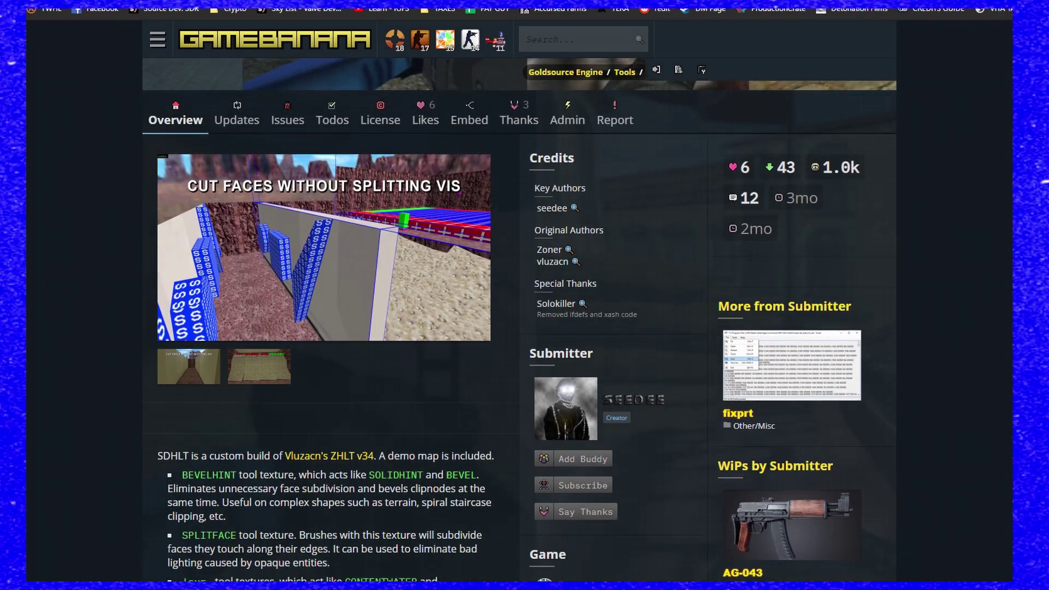
scroll(519, 322, "down", 3)
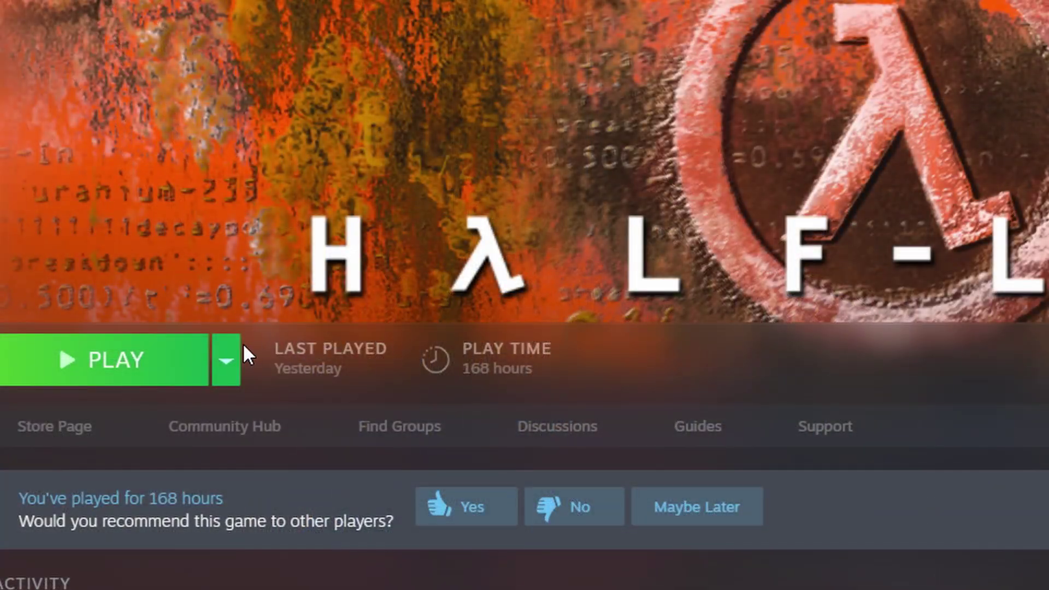
left_click(126, 399)
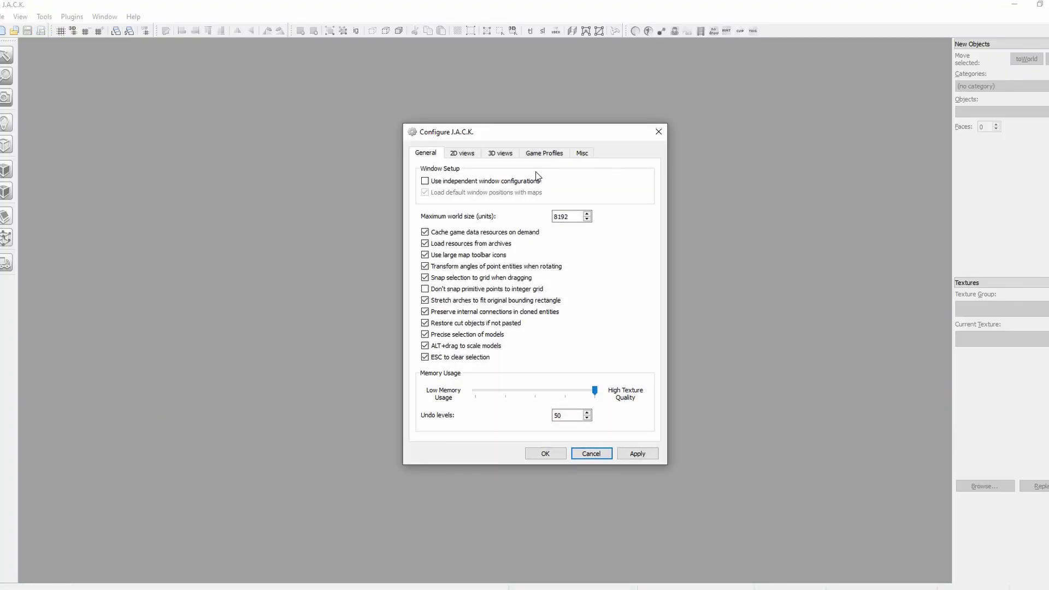
Create a new game configuration named Half-Life in the Game Profiles settings
left_click(544, 153)
left_click(606, 187)
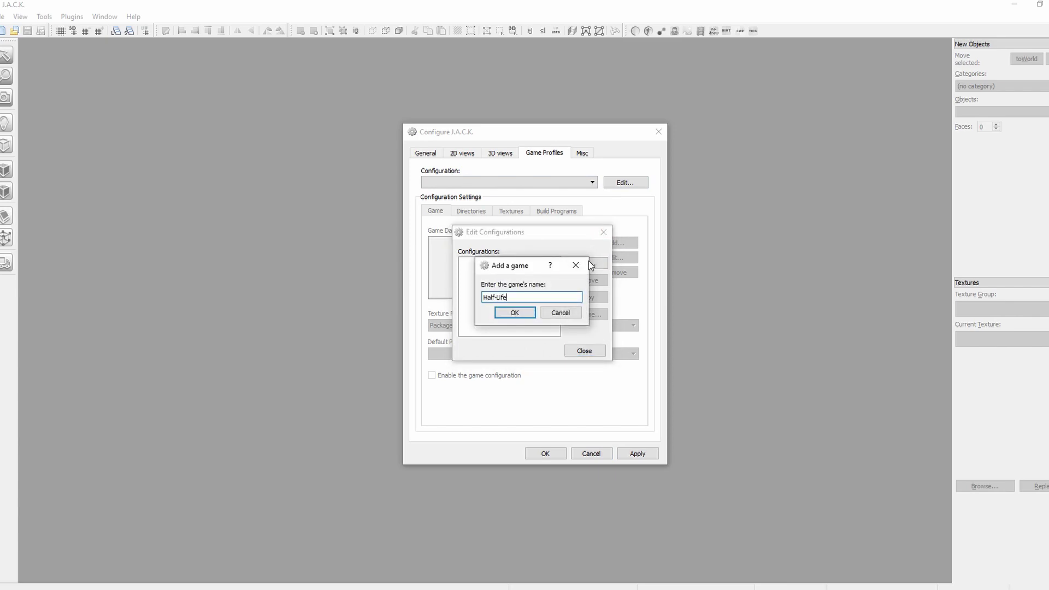
key("Return")
key("Return")
Add halflife.fgd and sdhlt.fgd as the profile's game data files
left_click(627, 243)
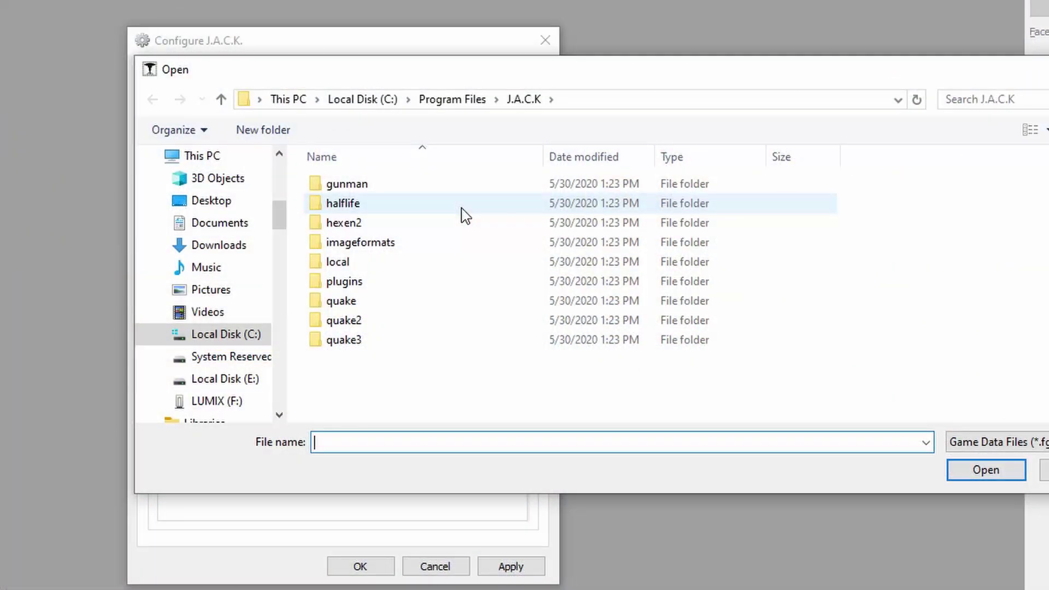
double_click(462, 208)
left_click(460, 184)
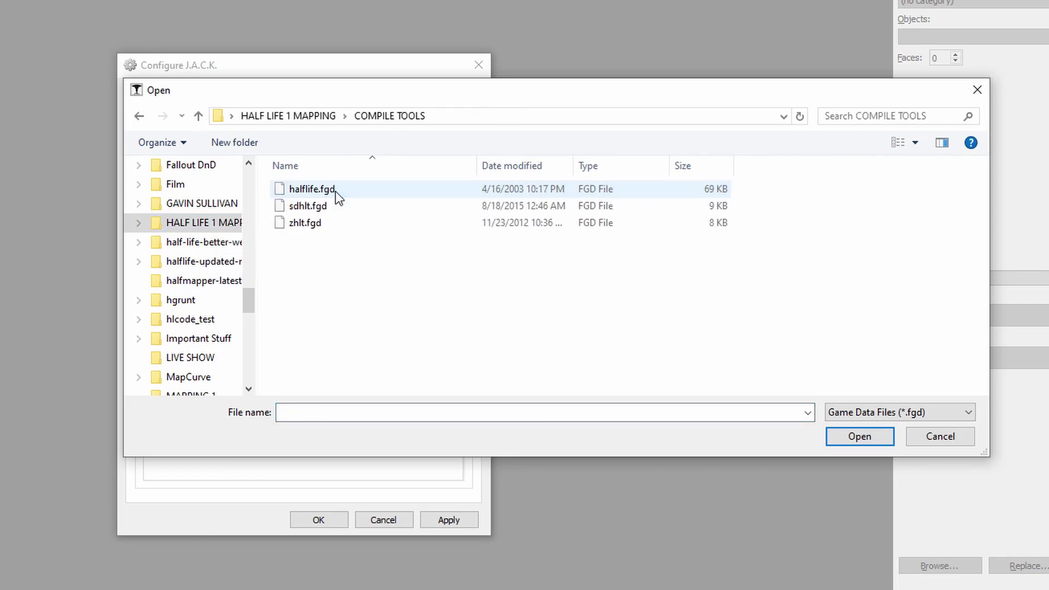
left_click(415, 210)
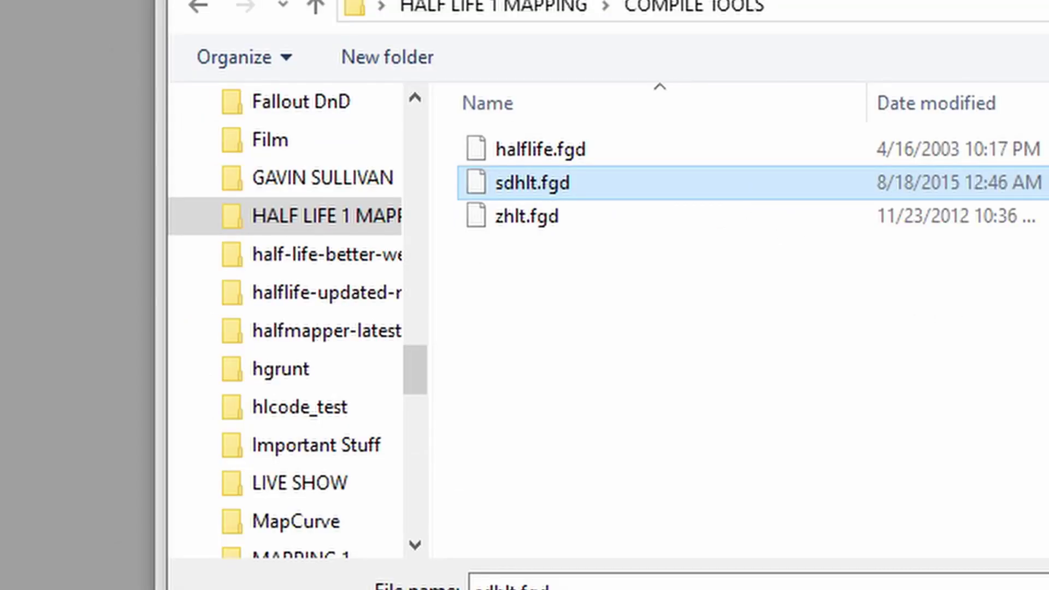
key("Return")
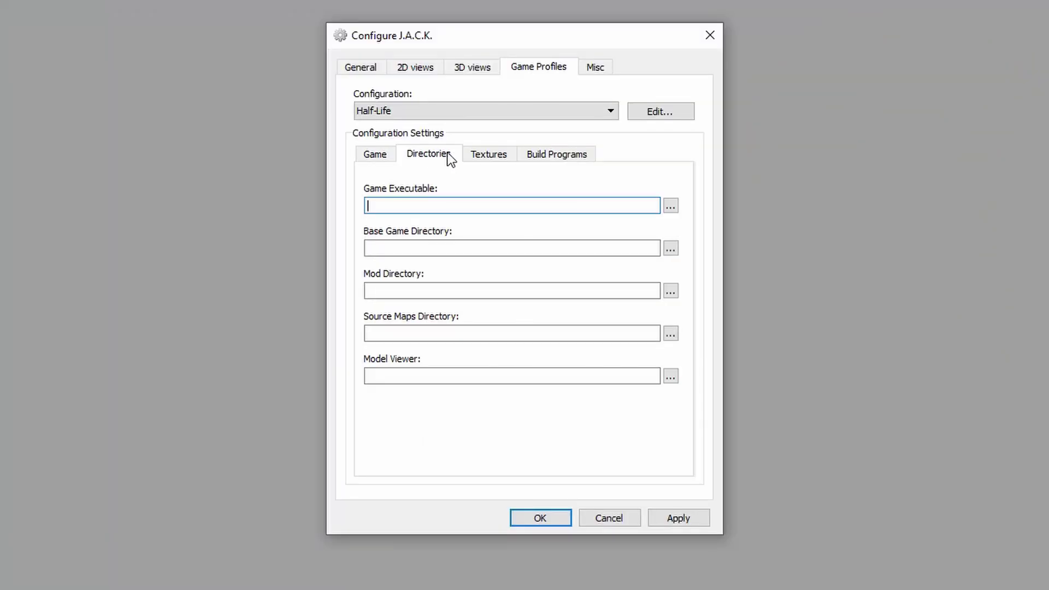
Set the game executable to hl.exe and the base game directory to valve
left_click(671, 206)
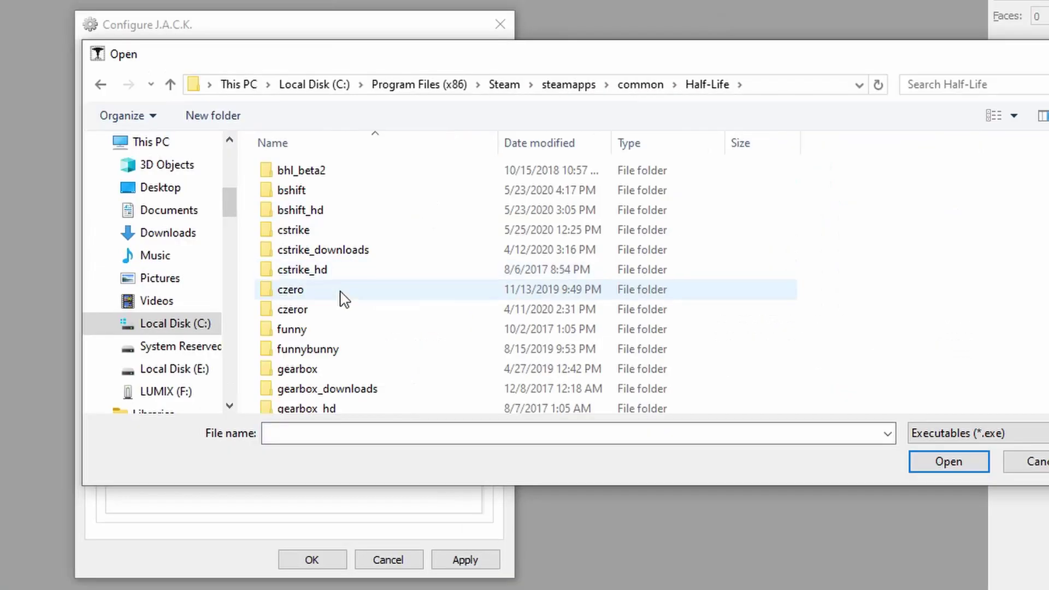
scroll(574, 295, "down", 10)
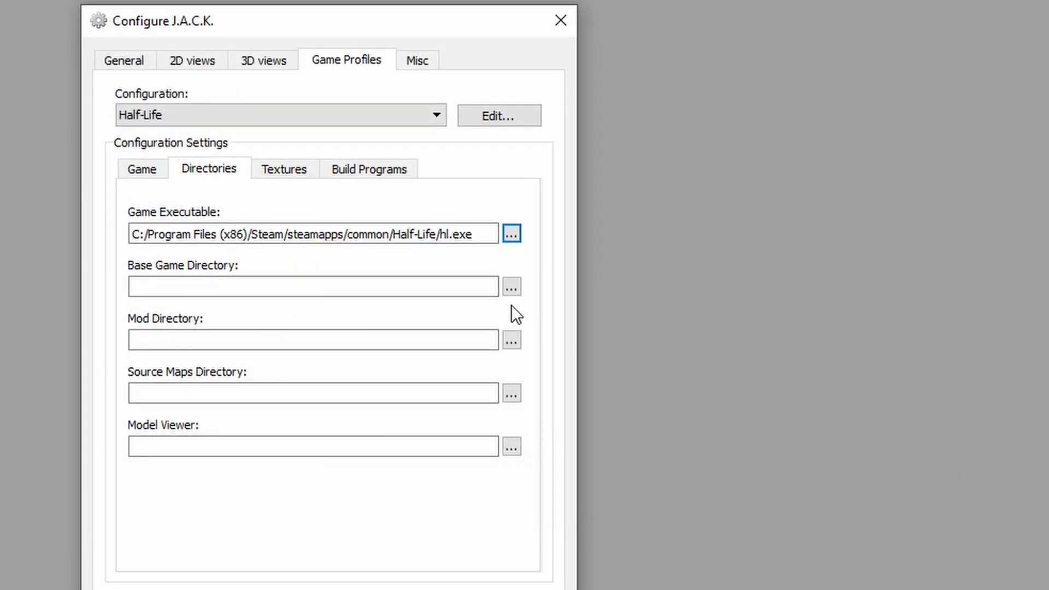
left_click(511, 286)
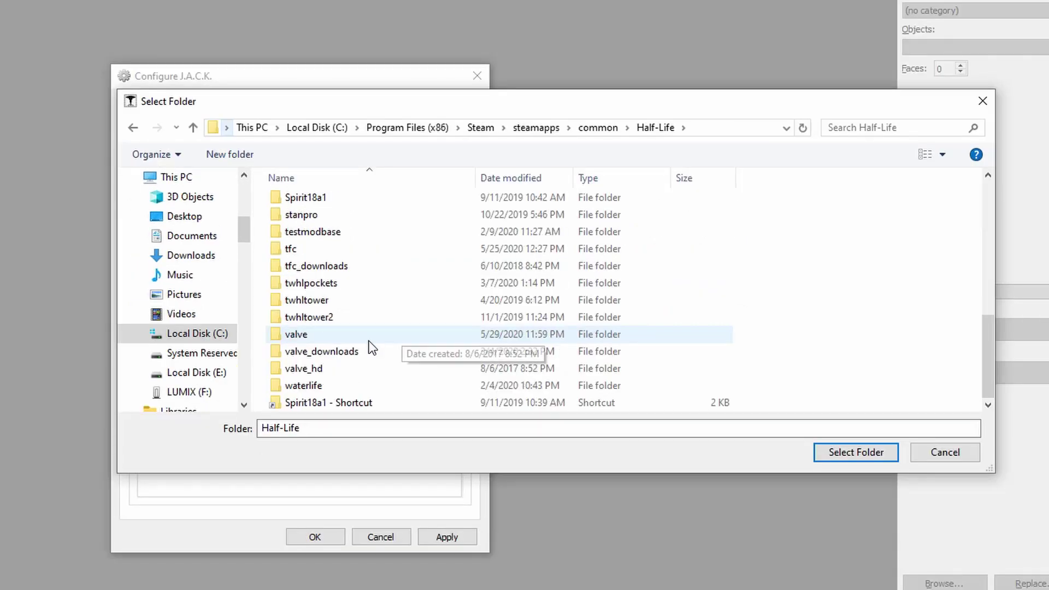
left_click(365, 335)
double_click(366, 338)
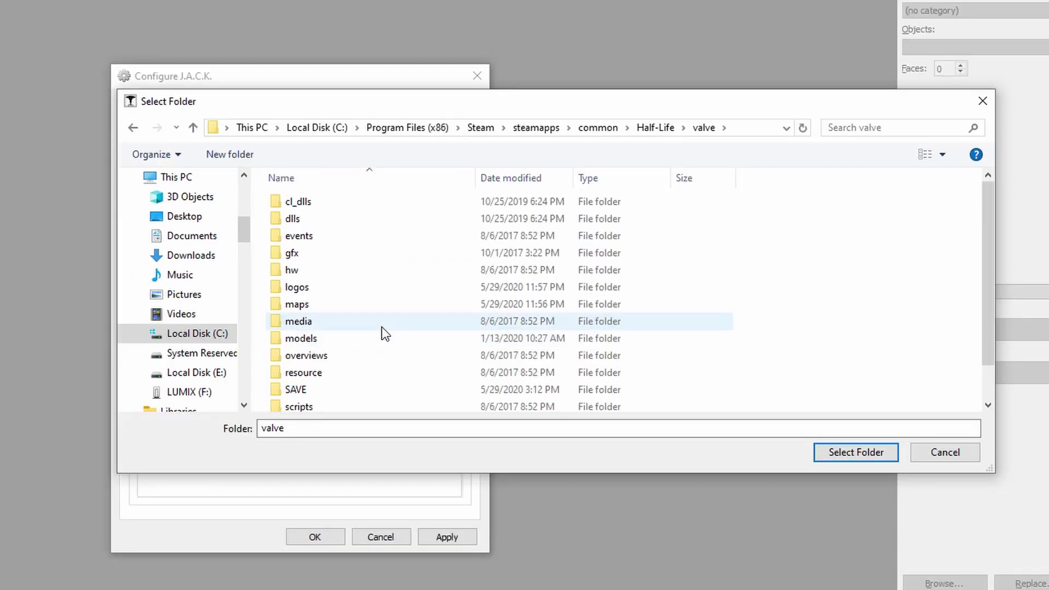
left_click(852, 452)
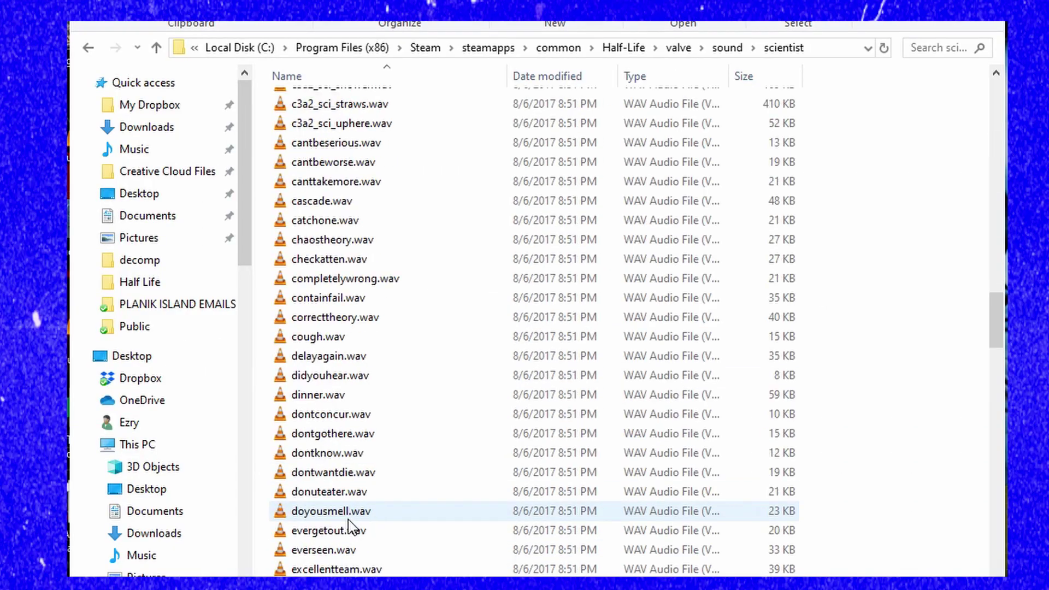
double_click(351, 529)
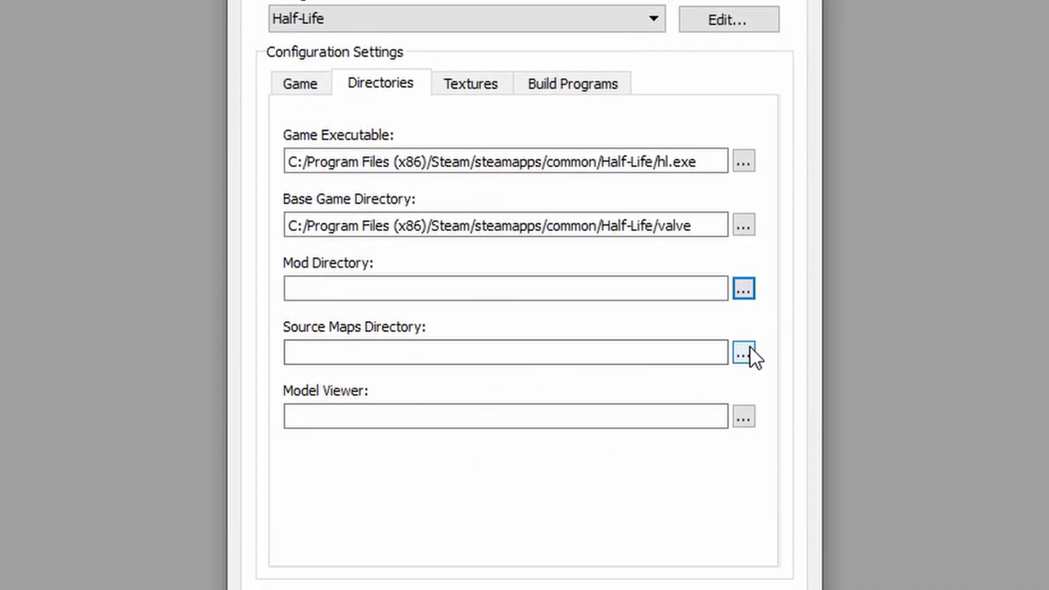
Point source maps to the Deepmind Maps folder and locate the model viewer's install folder
left_click(749, 346)
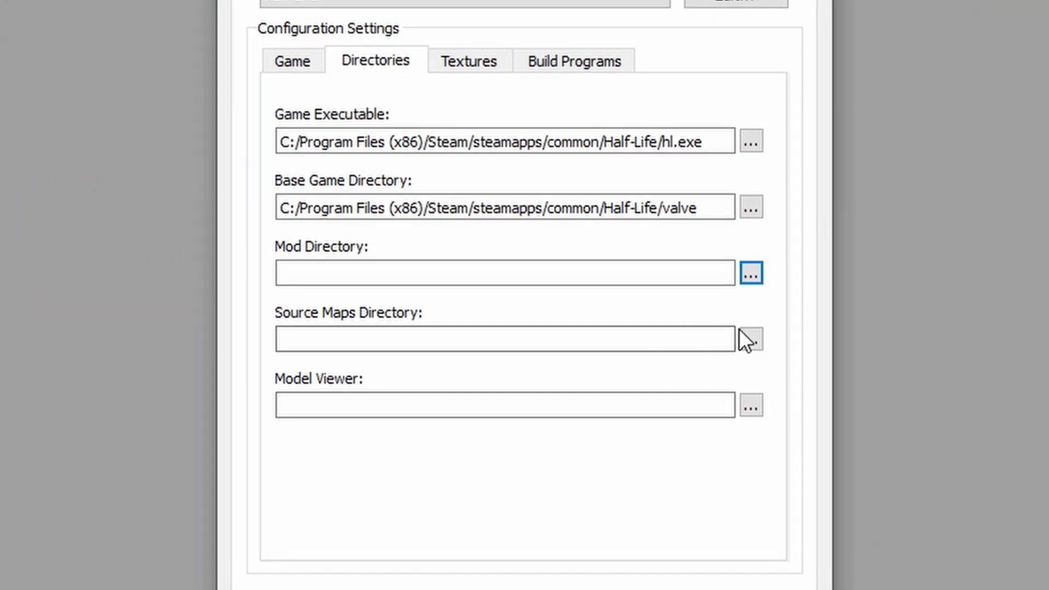
left_click(752, 338)
scroll(615, 275, "down", 1)
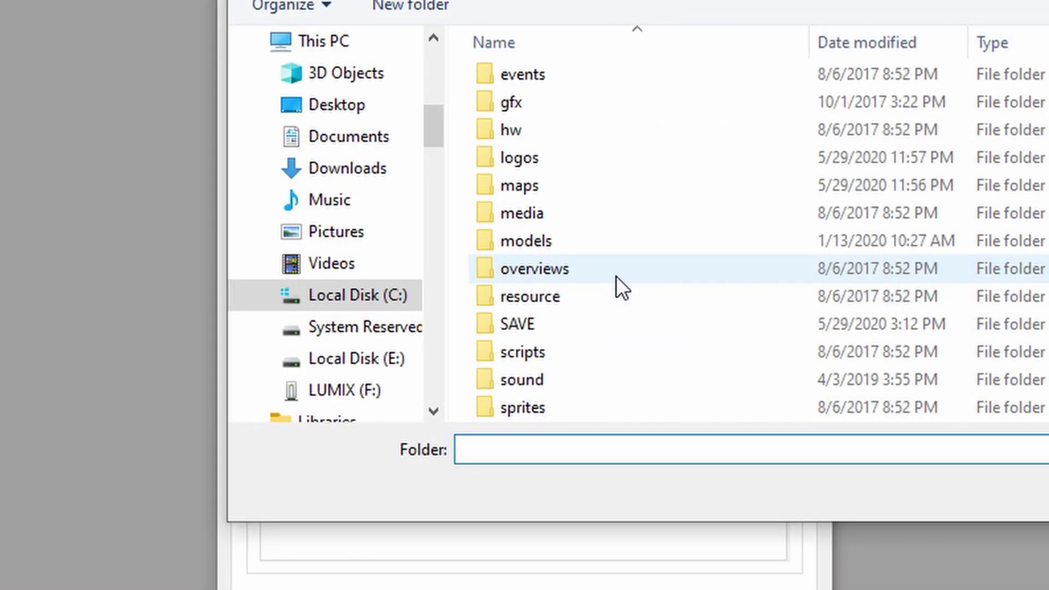
scroll(359, 320, "down", 3)
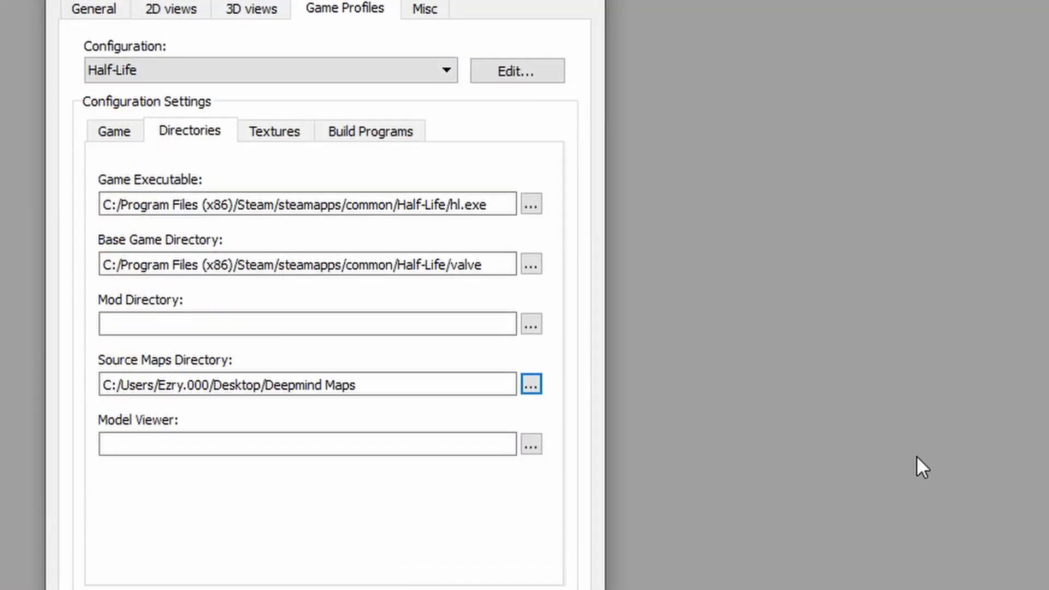
left_click(528, 445)
left_click(594, 87)
type("C:\\Users\\Ezry.000\\AppData\\Roaming\\Microsoft\\Windows\\Start Menu\\Programs\\Jed's Half-Life Model Viewer 1.3.6")
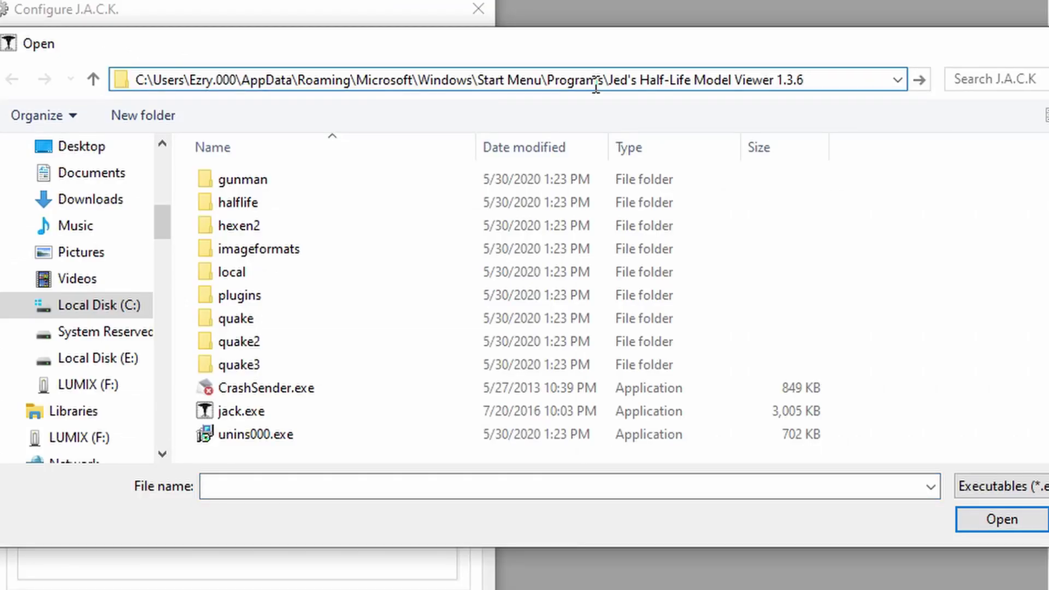
key("Return")
left_click(471, 85)
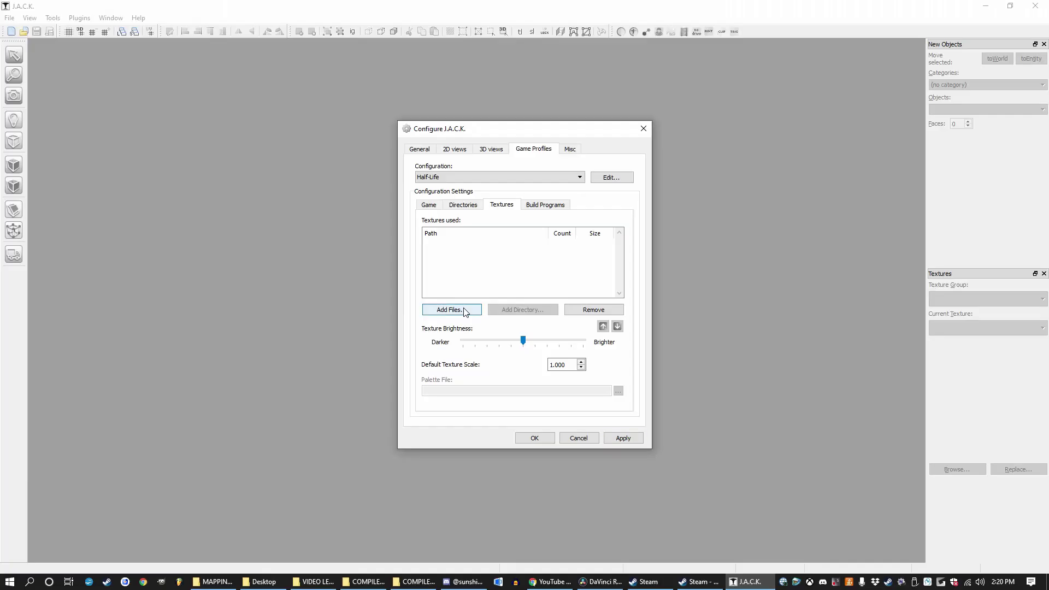
Add decals, halflife, liquids, xeno and zhlt WAD files as the profile's textures
left_click(466, 307)
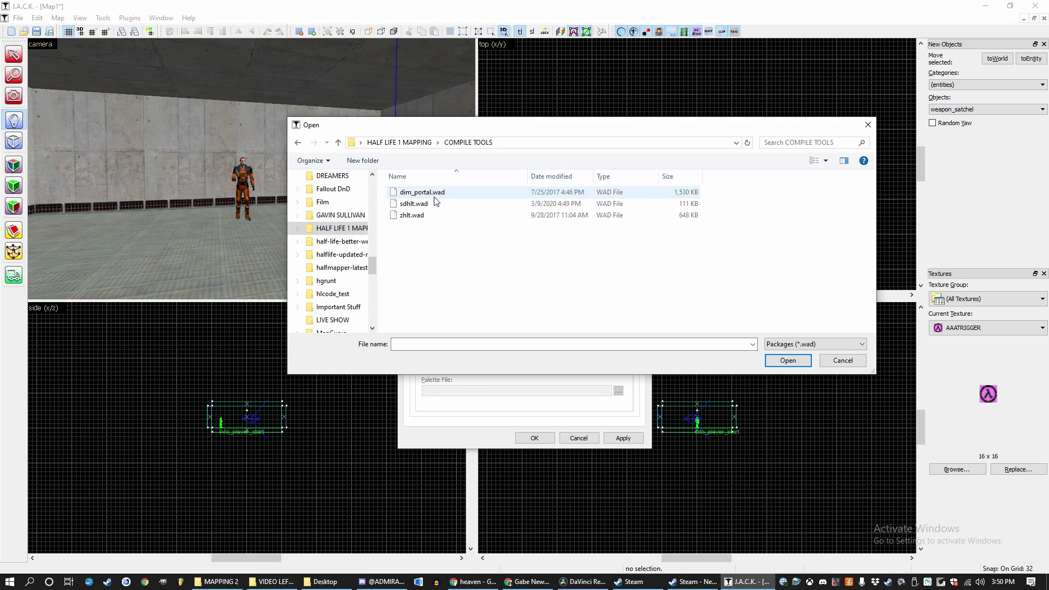
left_click(794, 368)
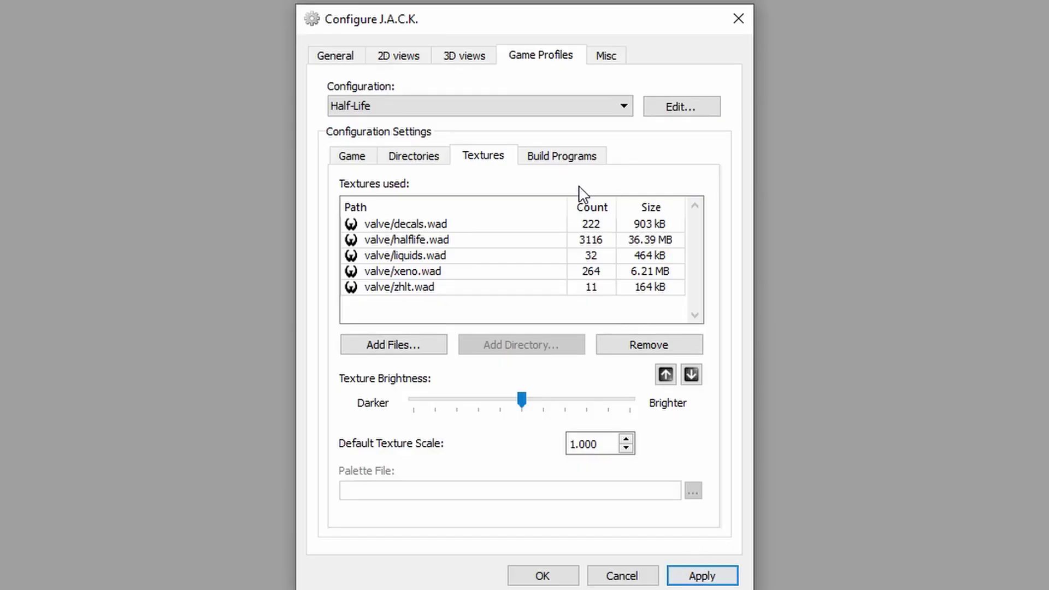
Set the CSG and BSP compilers to sdHLCSG.exe and sdHLBSP.exe
left_click(580, 157)
left_click(693, 216)
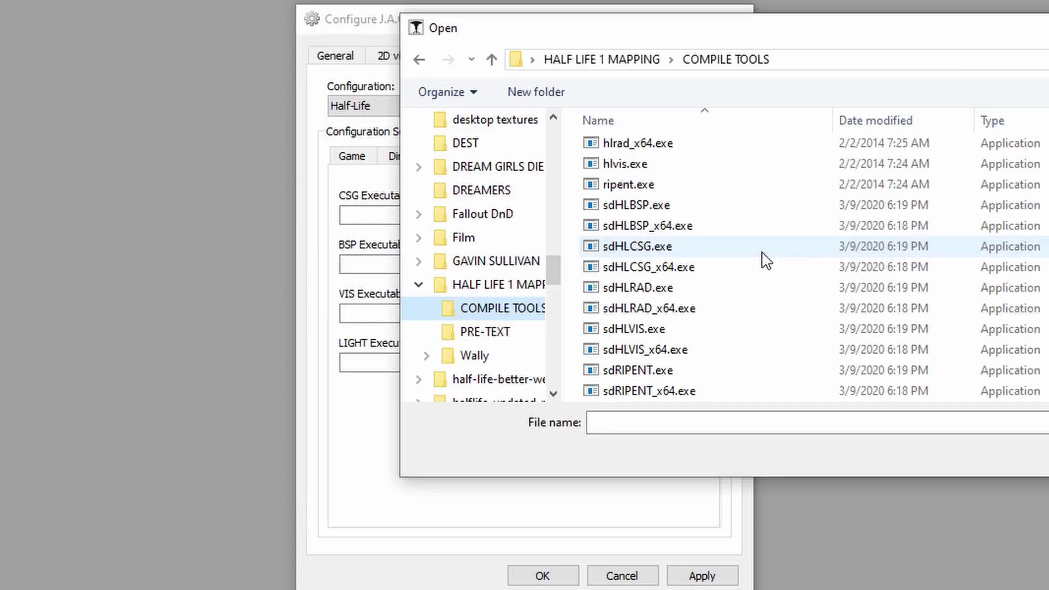
double_click(729, 260)
left_click(693, 265)
double_click(628, 271)
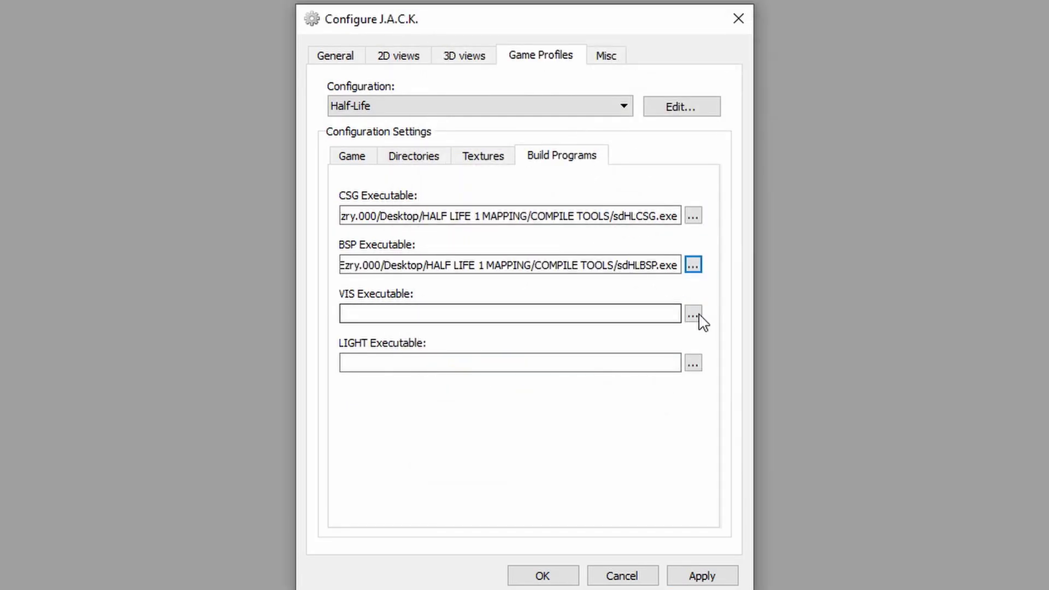
Set the VIS and light compilers to sdHLVIS and sdHLRAD, then confirm with OK
left_click(693, 314)
left_click(693, 363)
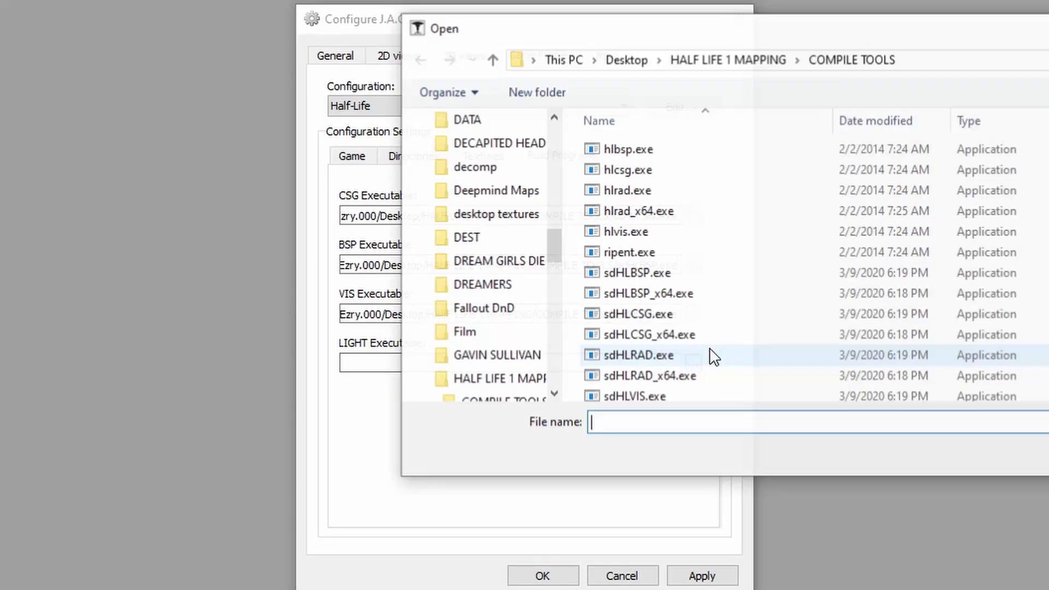
scroll(702, 360, "down", 1)
double_click(677, 295)
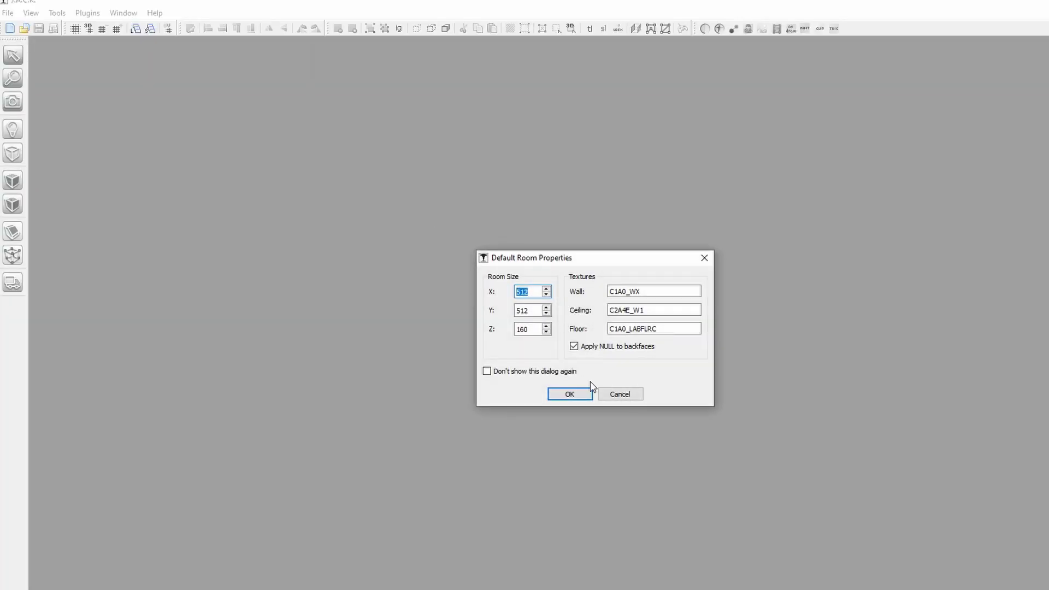
left_click(572, 392)
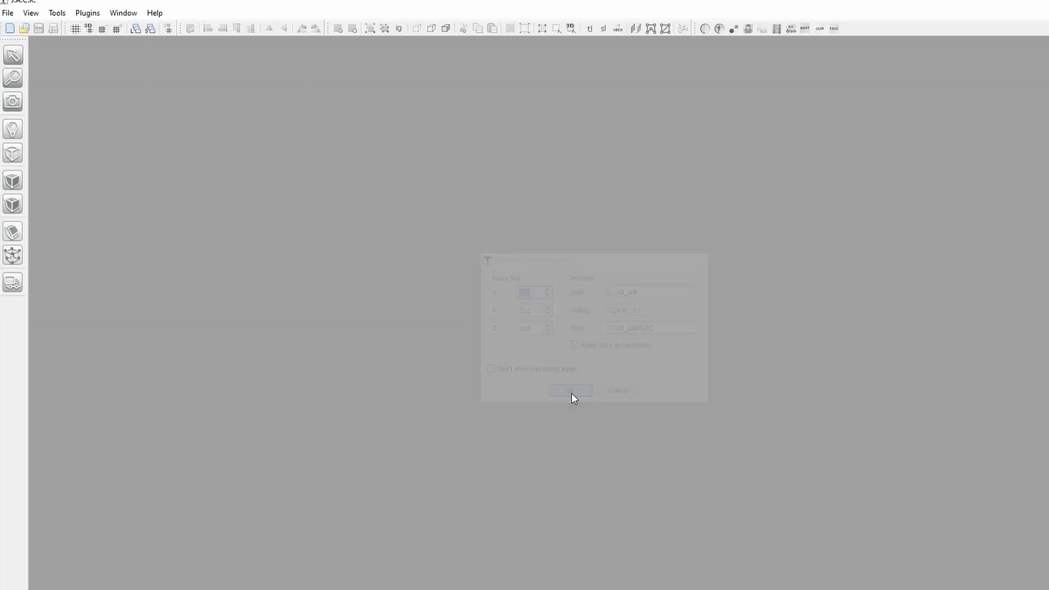